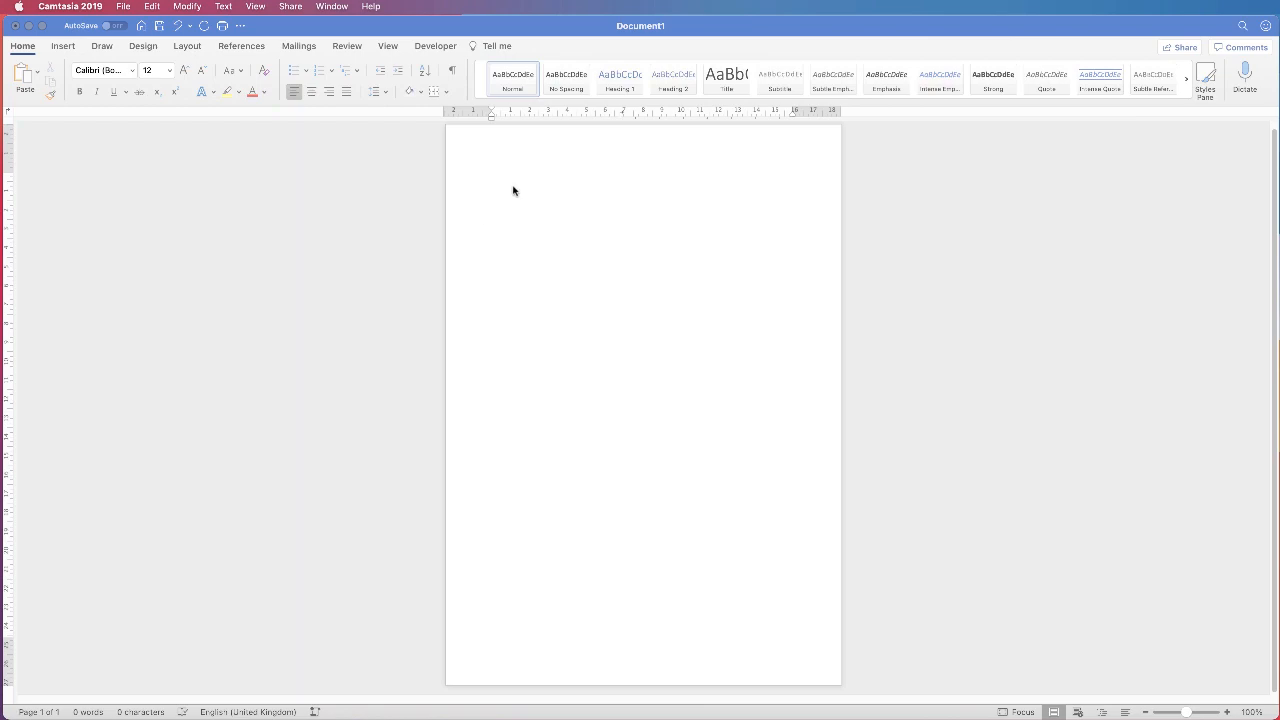
# Insert the picture pexels-any-lane-5946102.jpg from the You Tube Demo folder into the blank document.
pyautogui.click(143, 132)
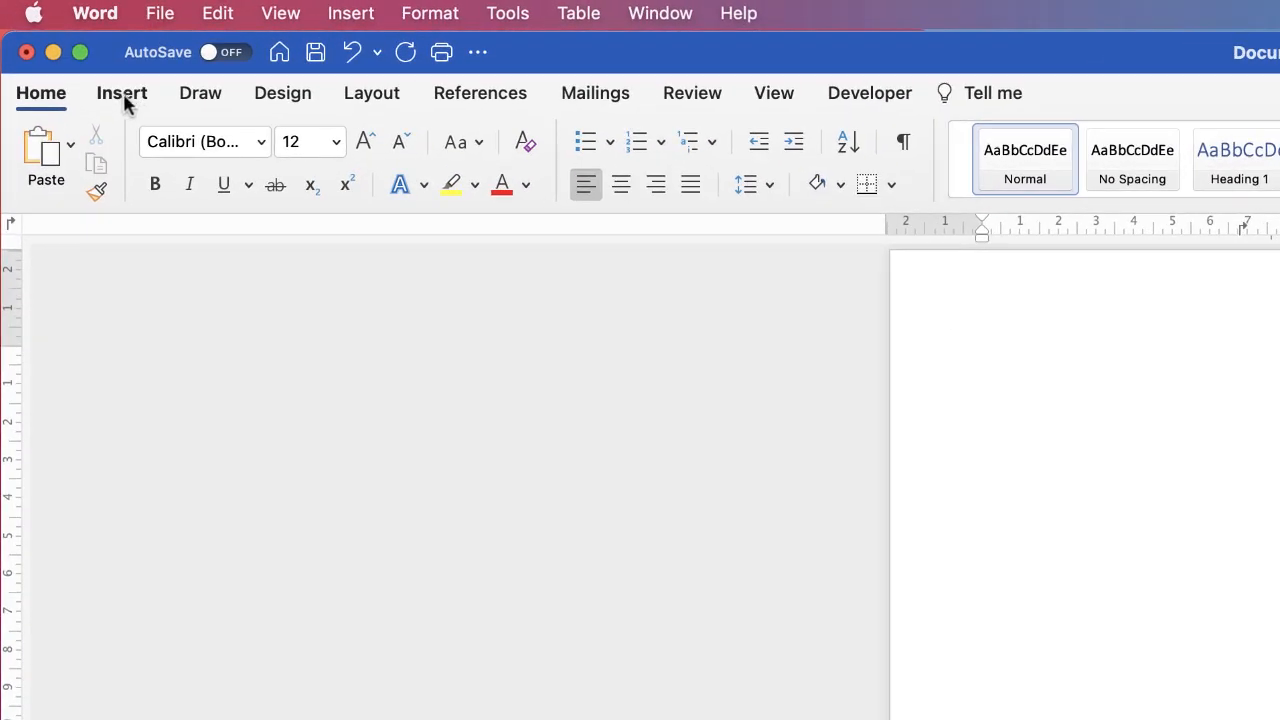
pyautogui.click(123, 95)
pyautogui.click(357, 147)
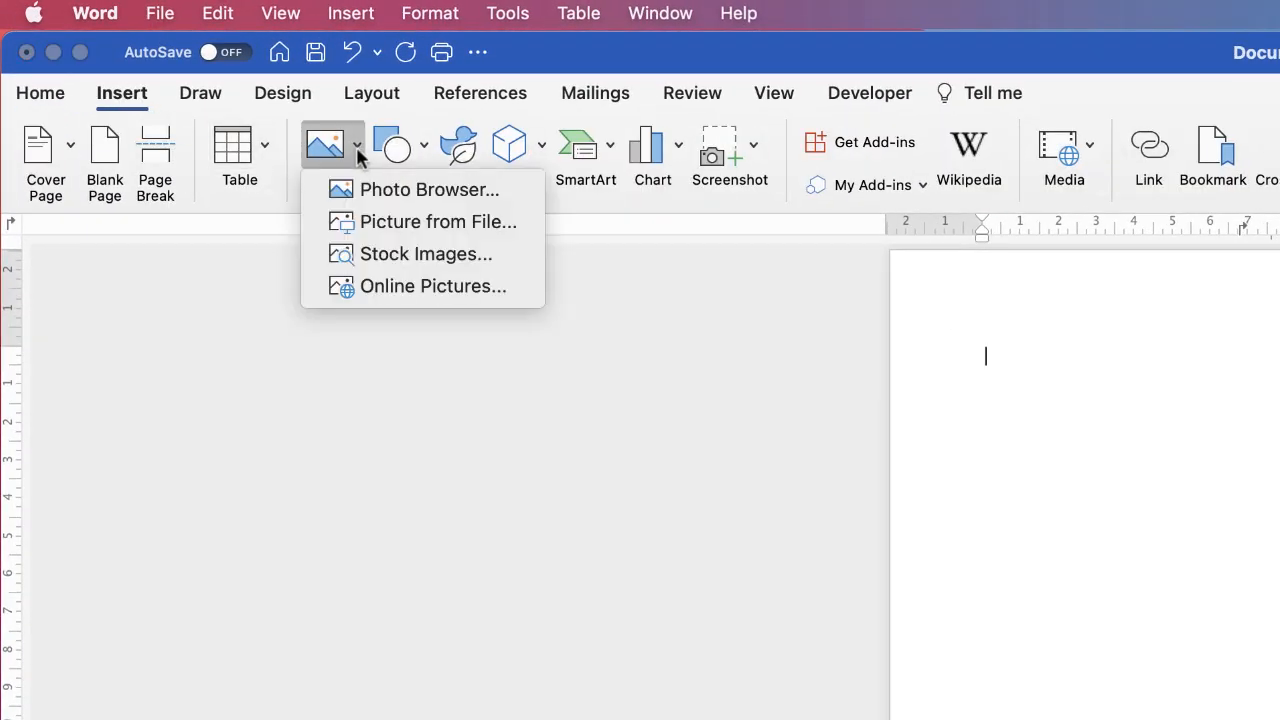
pyautogui.click(420, 229)
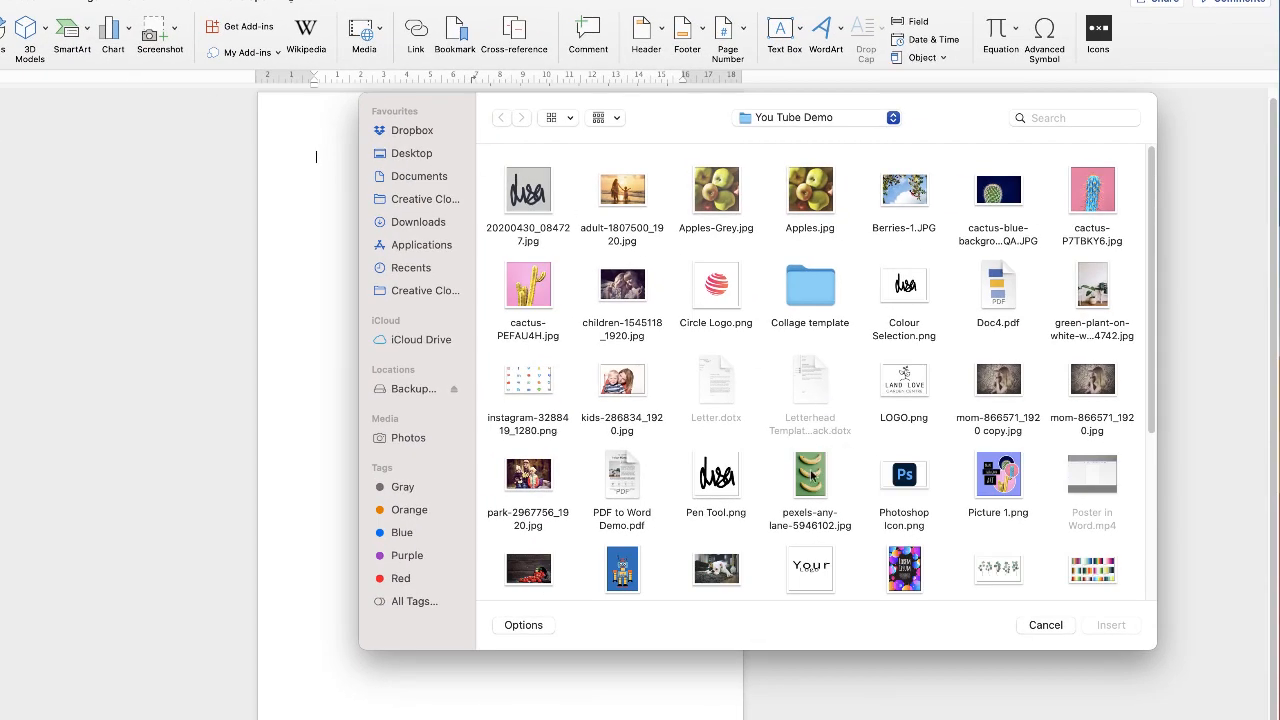
pyautogui.click(815, 482)
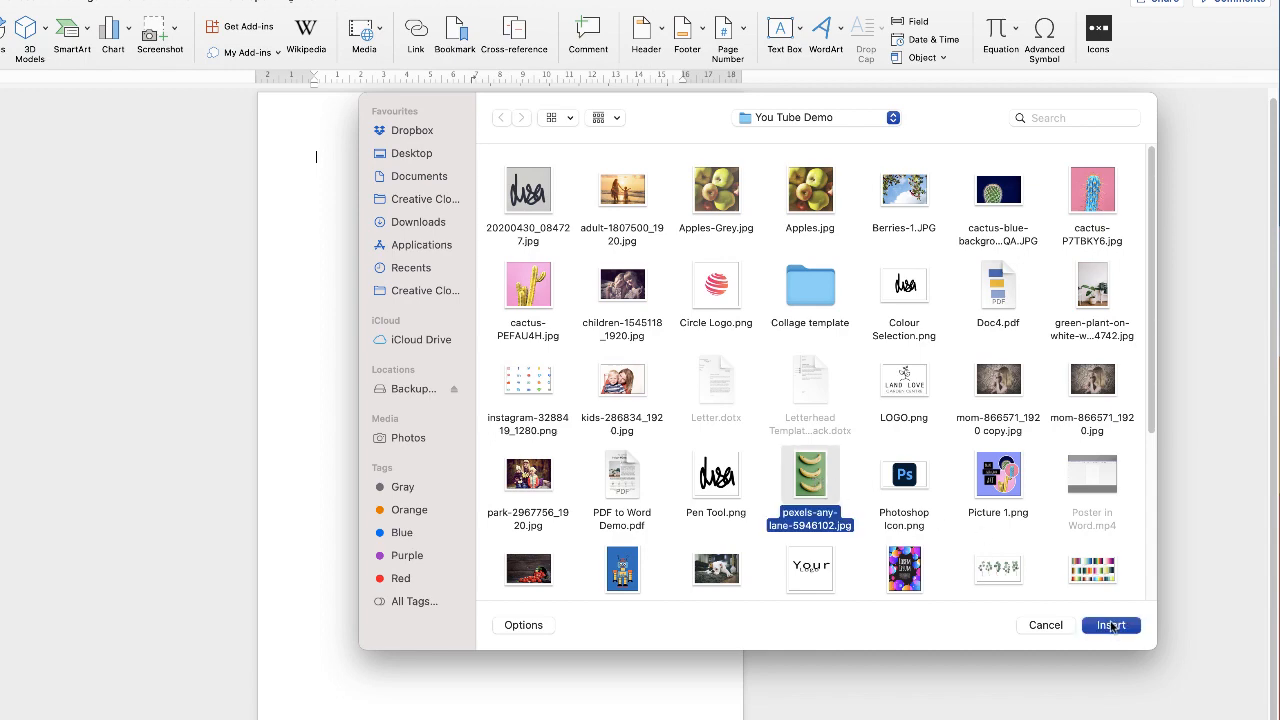
pyautogui.click(1117, 627)
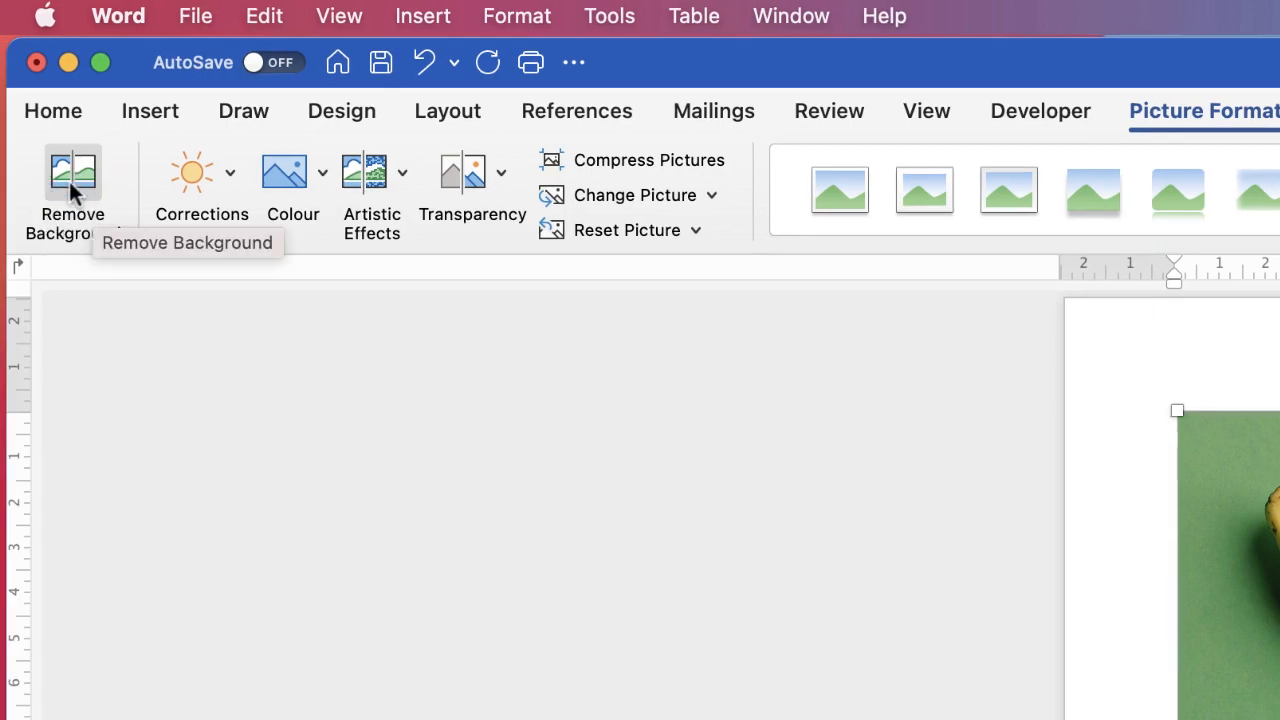
# Start removing the picture's background and mark the top and bottom bananas along their length as areas to keep.
pyautogui.click(75, 190)
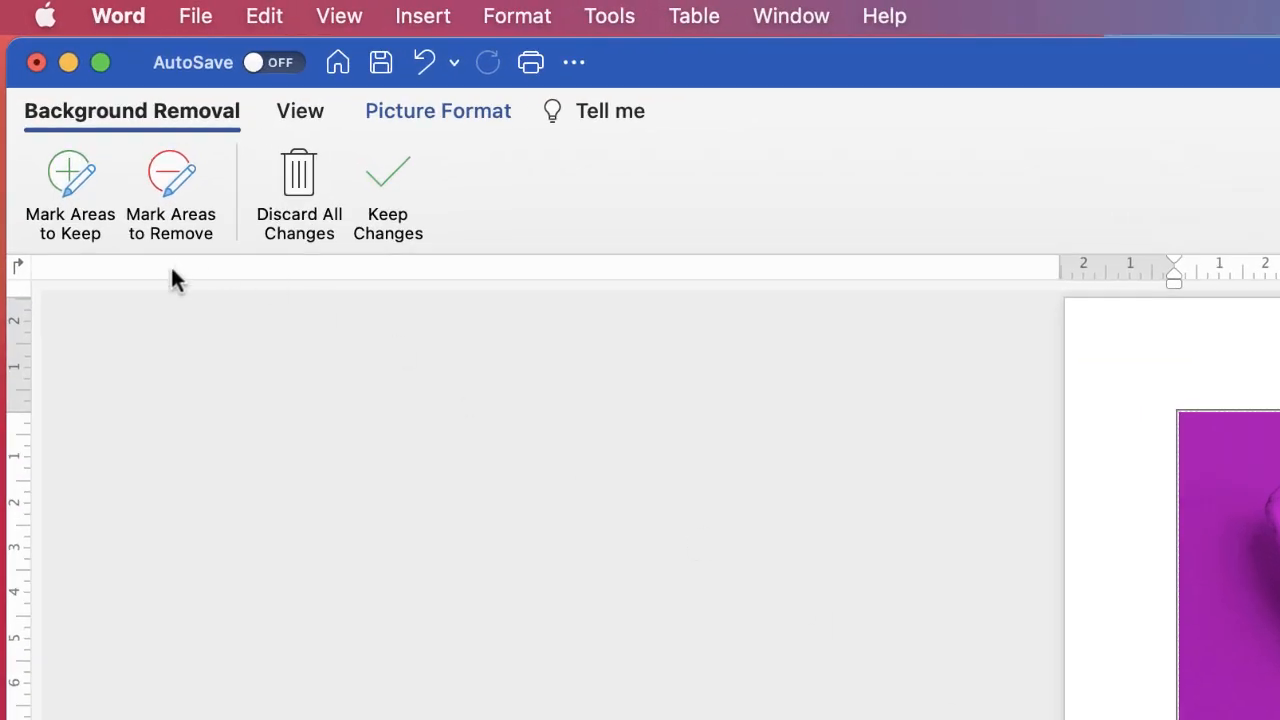
pyautogui.click(70, 180)
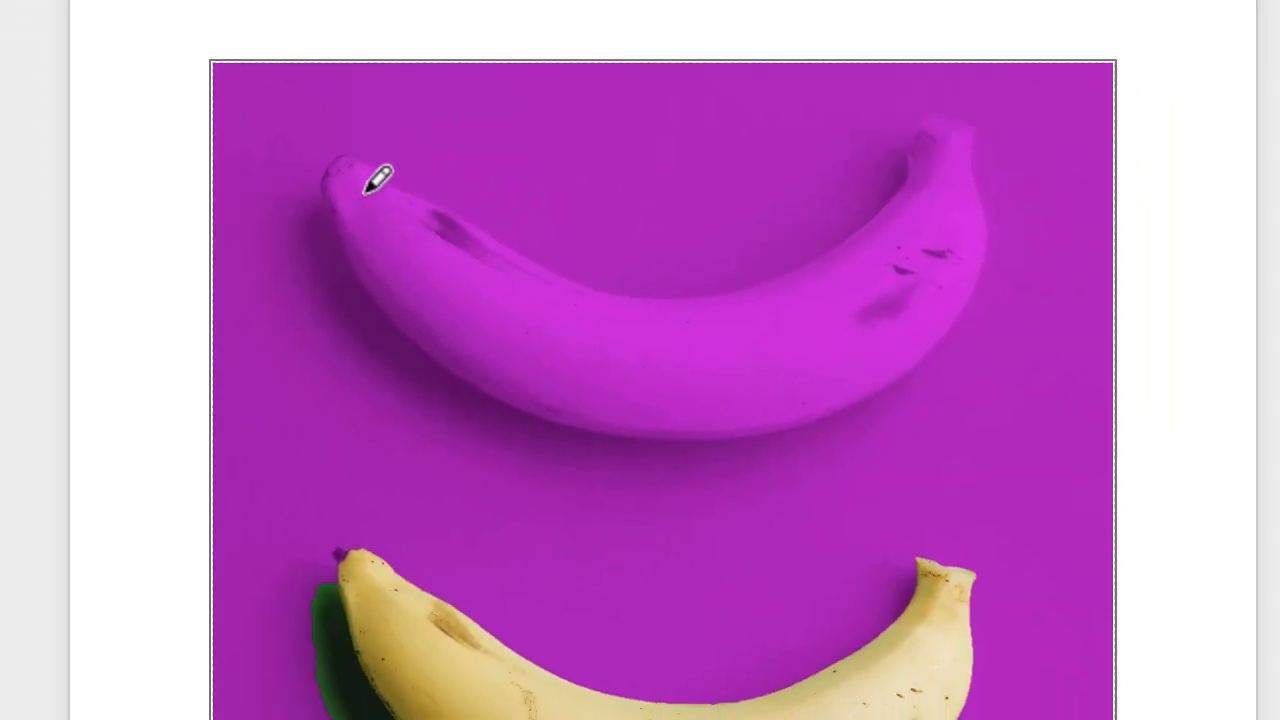
pyautogui.moveTo(362, 193)
pyautogui.mouseDown()
pyautogui.moveTo(400, 277)
pyautogui.moveTo(514, 354)
pyautogui.moveTo(714, 357)
pyautogui.moveTo(894, 285)
pyautogui.moveTo(958, 208)
pyautogui.moveTo(955, 146)
pyautogui.mouseUp()
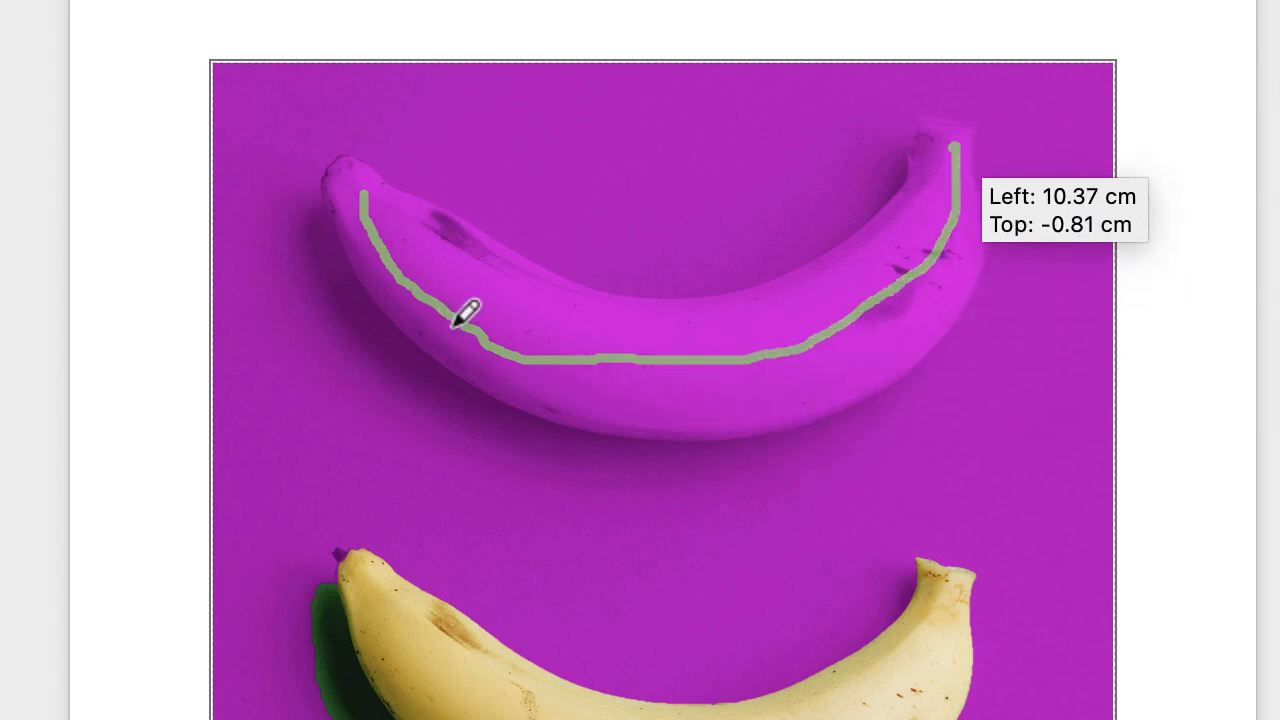
pyautogui.scroll(-10, 463, 312)
pyautogui.scroll(-4, 470, 572)
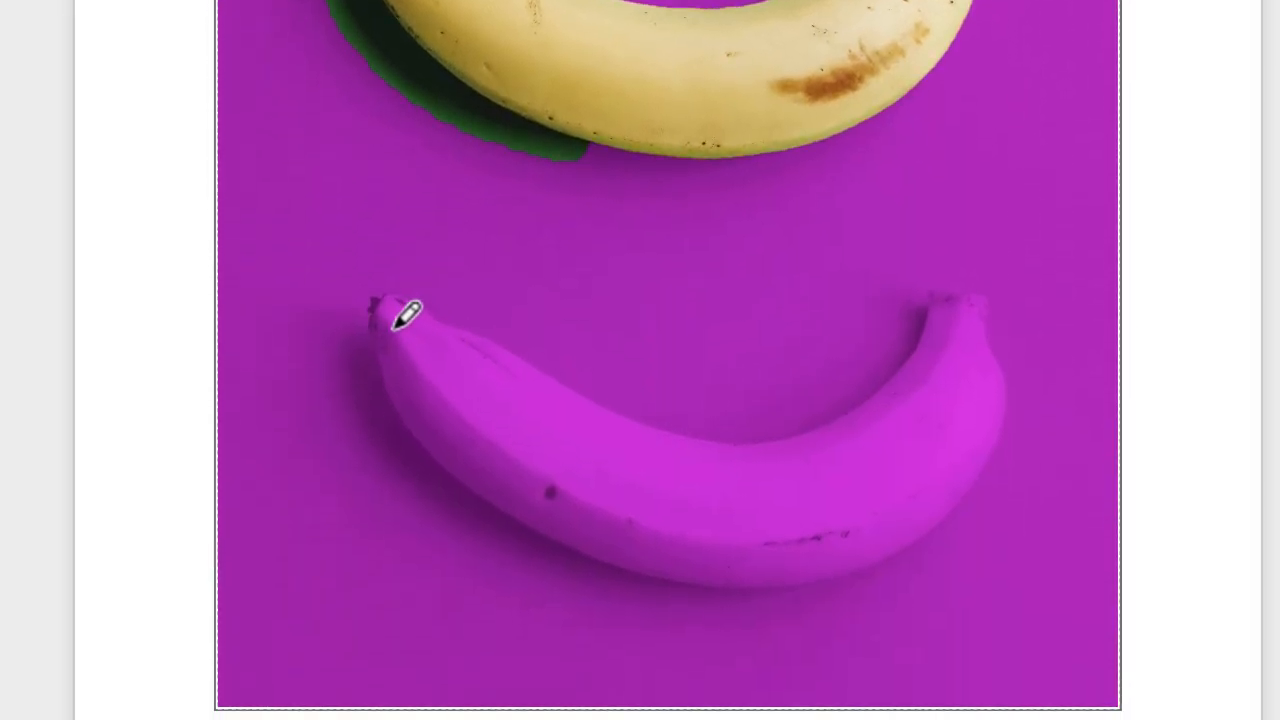
pyautogui.moveTo(404, 330)
pyautogui.mouseDown()
pyautogui.moveTo(525, 460)
pyautogui.moveTo(737, 503)
pyautogui.moveTo(935, 412)
pyautogui.moveTo(969, 318)
pyautogui.mouseUp()
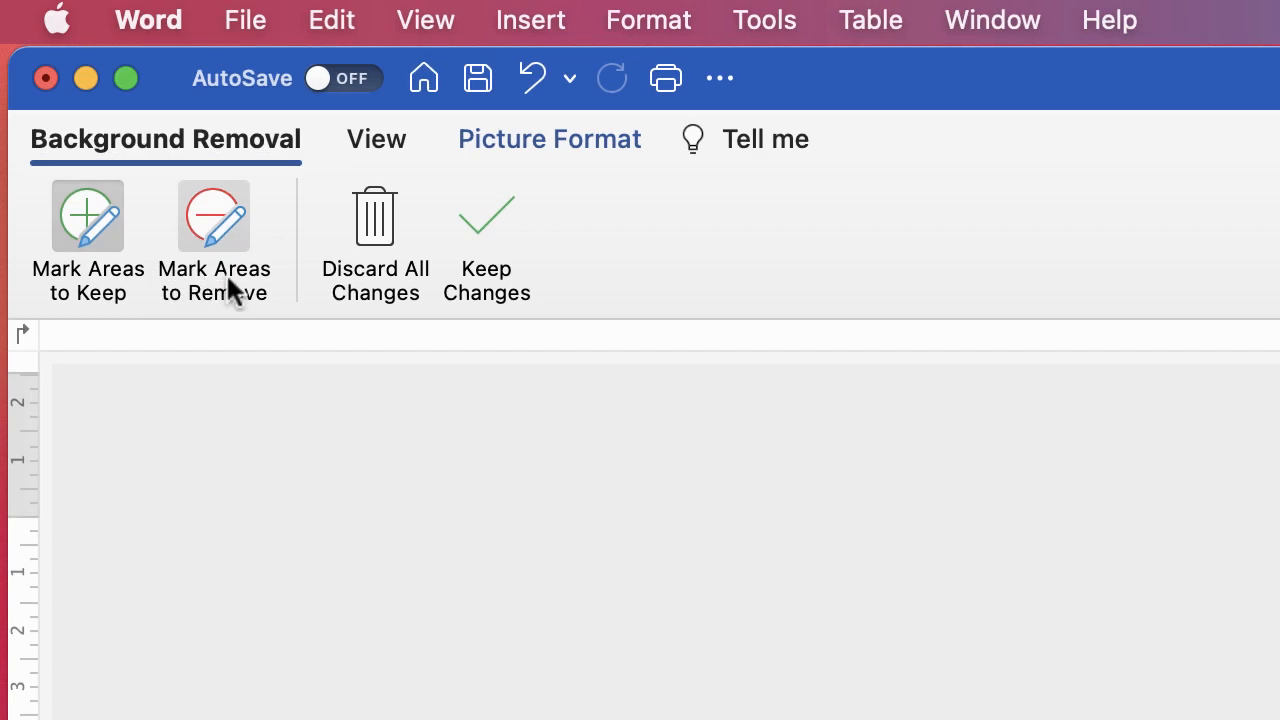
# Mark the dark shadows beside the lower-left edges of the top and middle bananas as areas to remove.
pyautogui.click(207, 220)
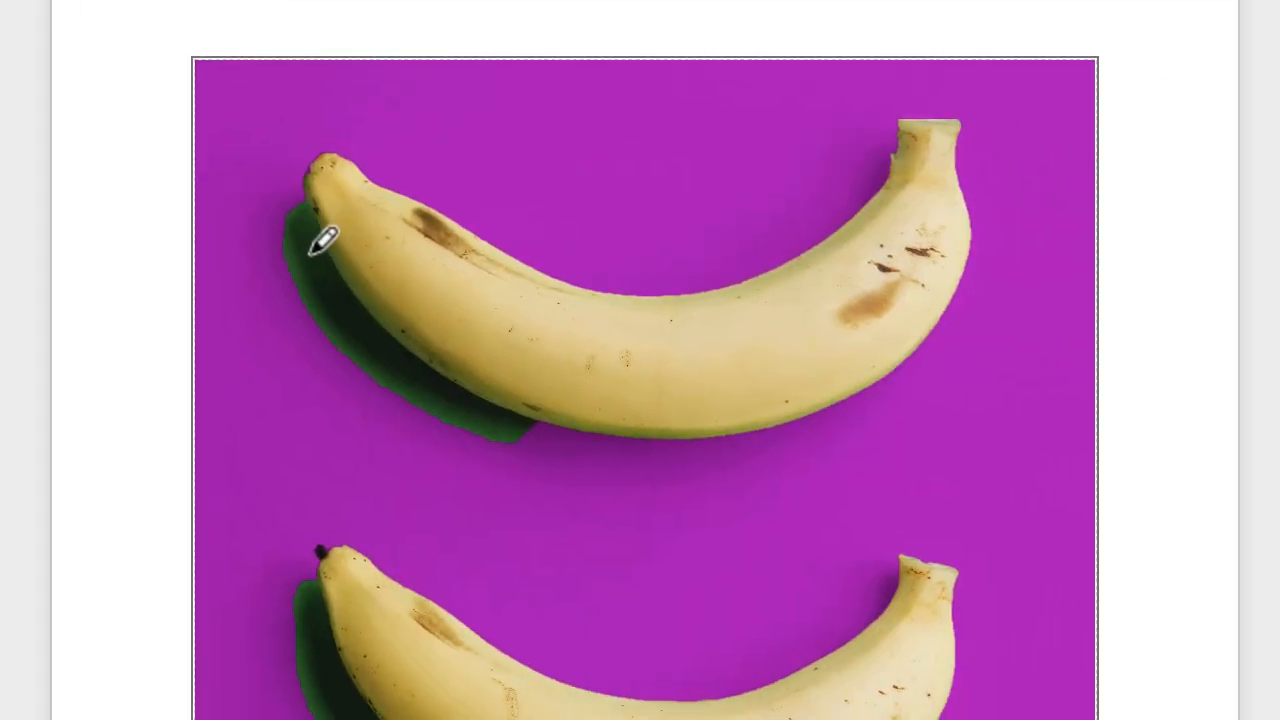
pyautogui.moveTo(312, 252); pyautogui.dragTo(380, 371)
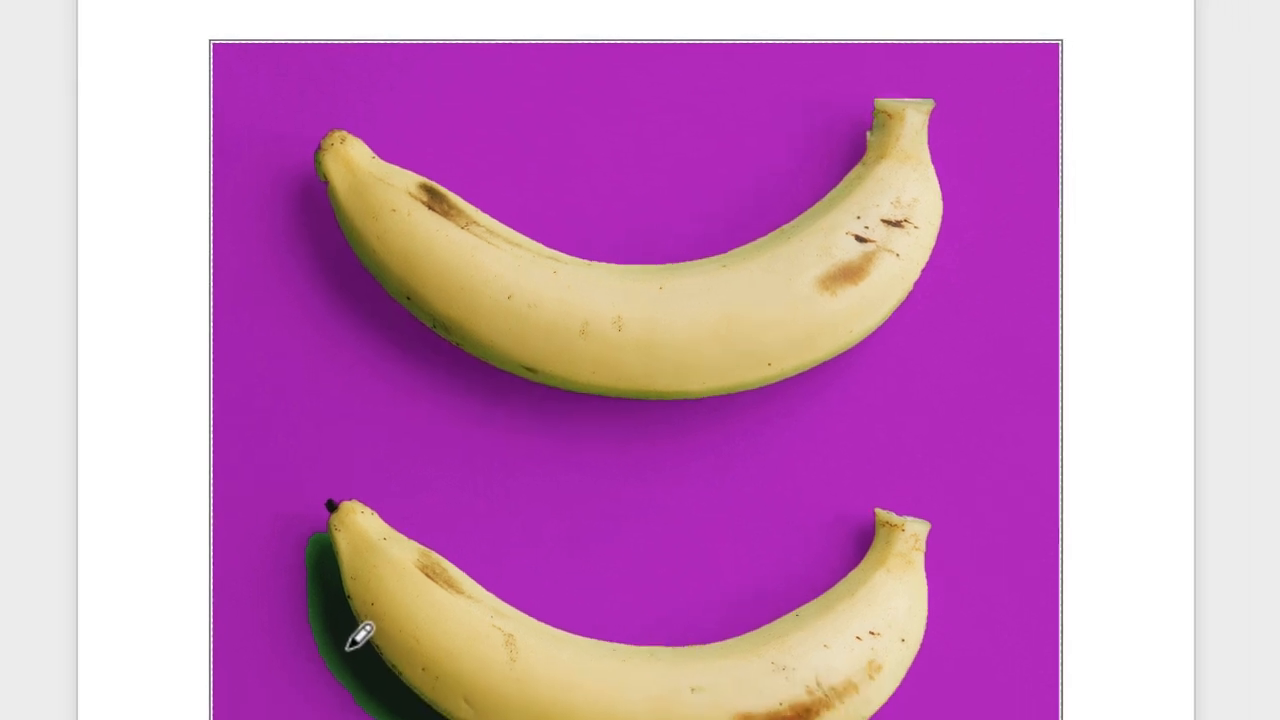
pyautogui.moveTo(327, 614); pyautogui.dragTo(404, 719)
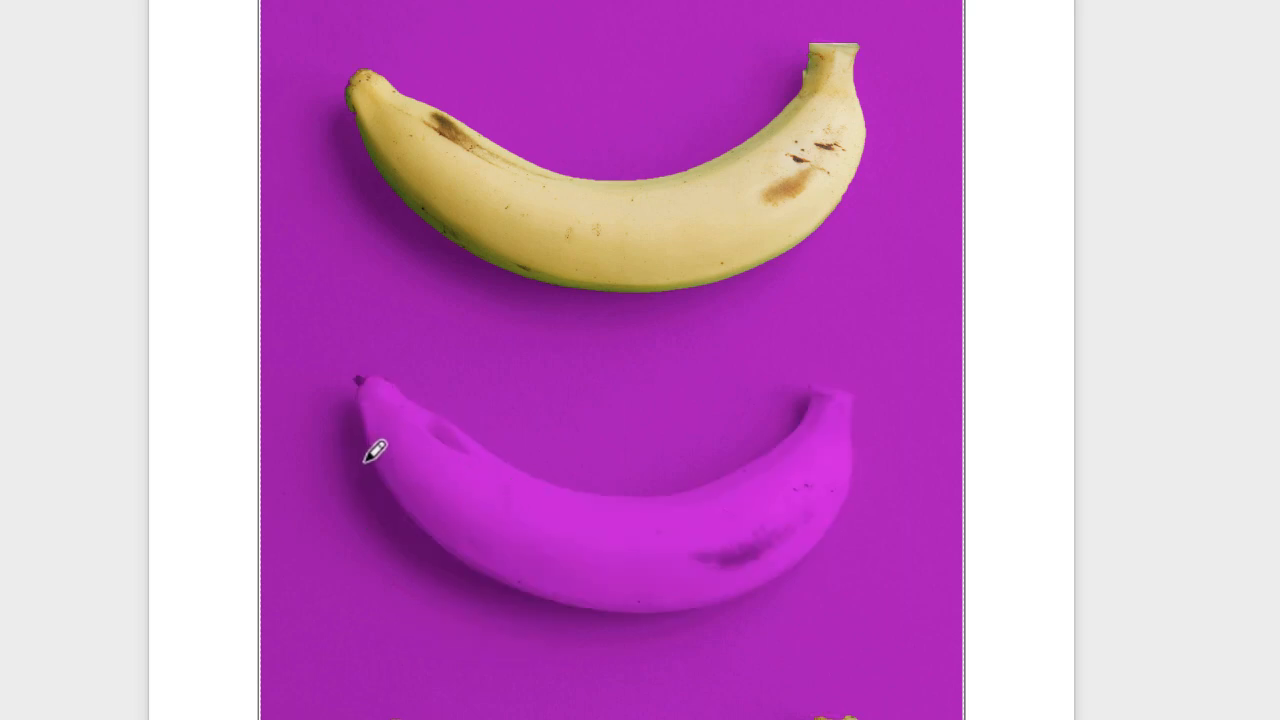
# Mark the middle banana along its length as an area to keep and apply the background removal.
pyautogui.press('Escape')
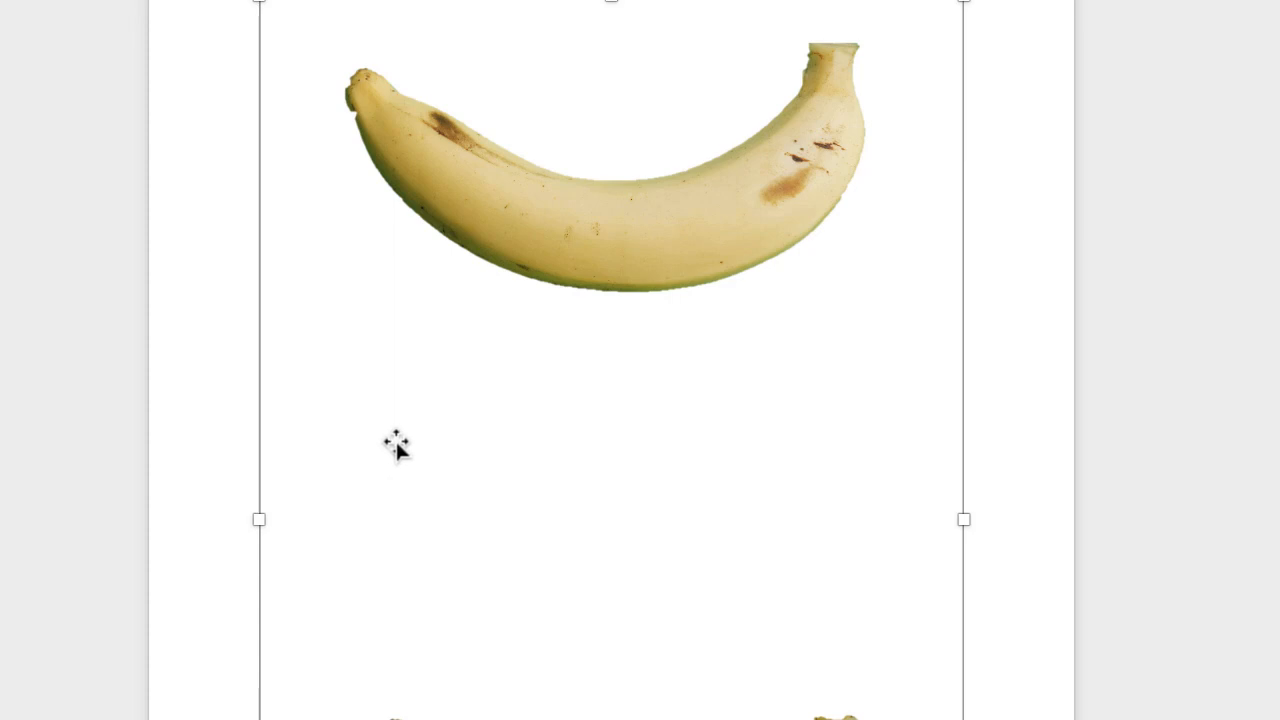
pyautogui.hotkey('ctrl', 'z')
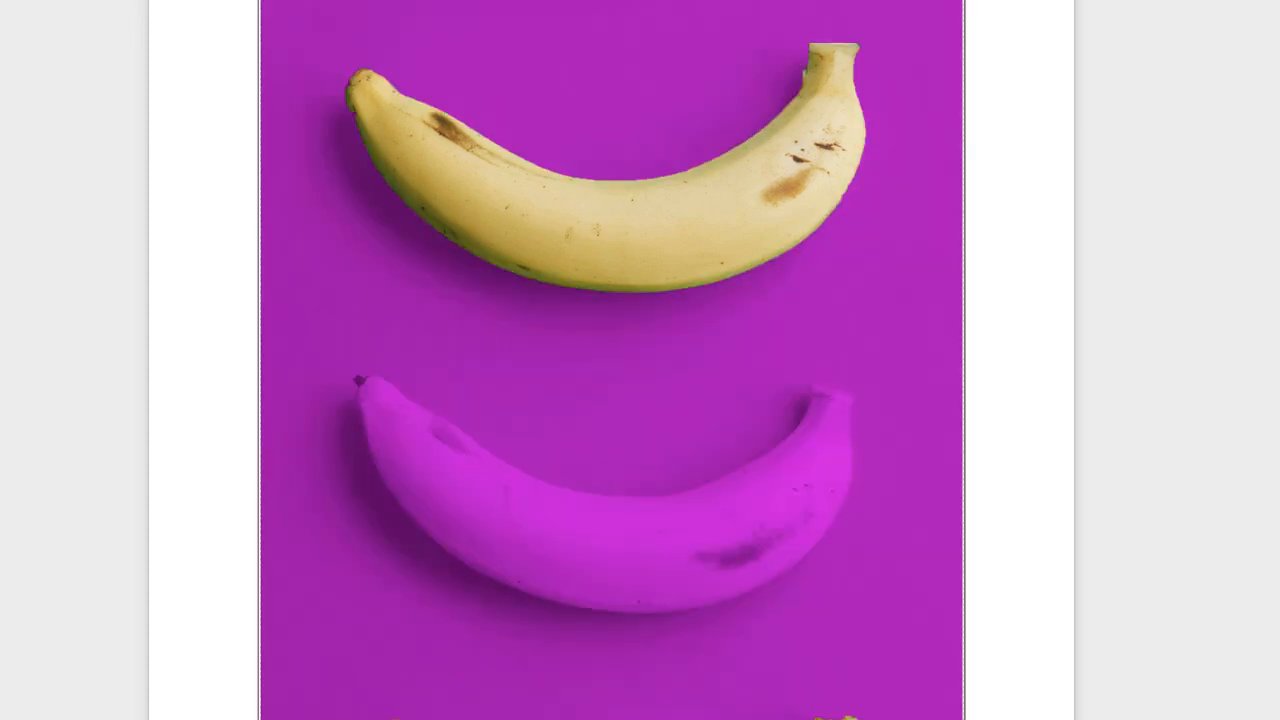
pyautogui.moveTo(400, 424)
pyautogui.mouseDown()
pyautogui.moveTo(572, 524)
pyautogui.moveTo(803, 470)
pyautogui.moveTo(816, 442)
pyautogui.mouseUp()
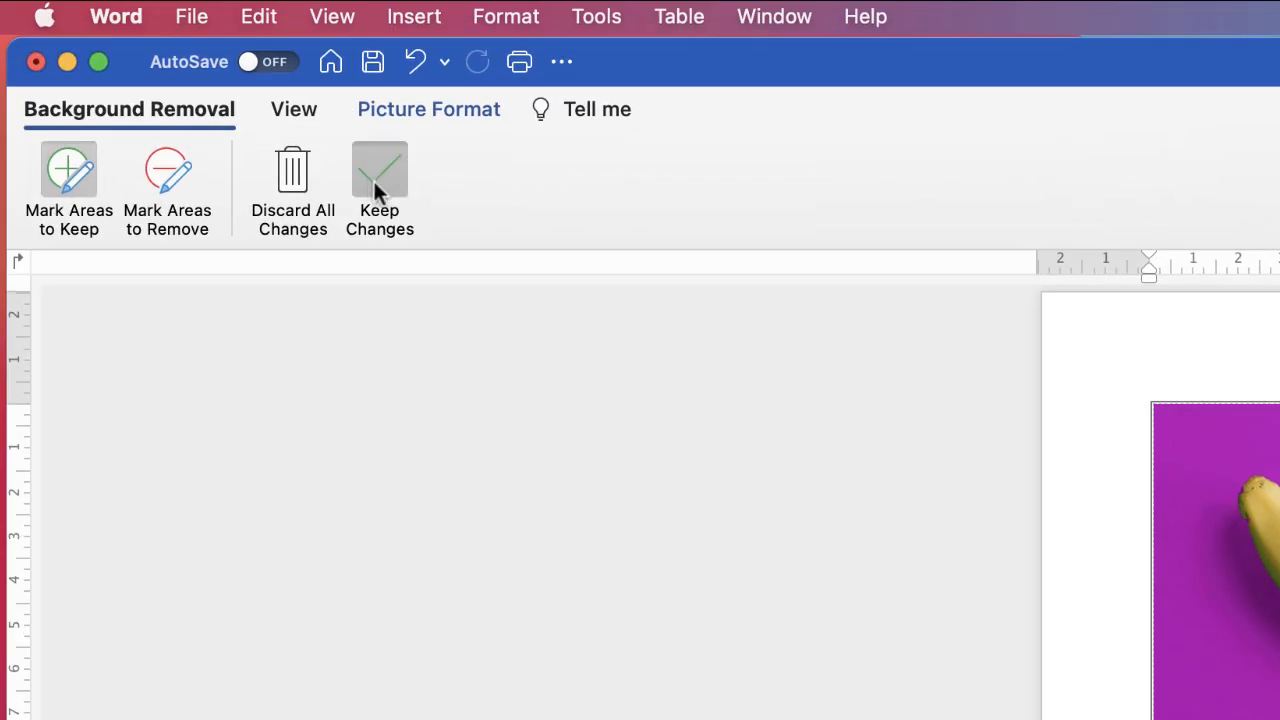
pyautogui.click(376, 170)
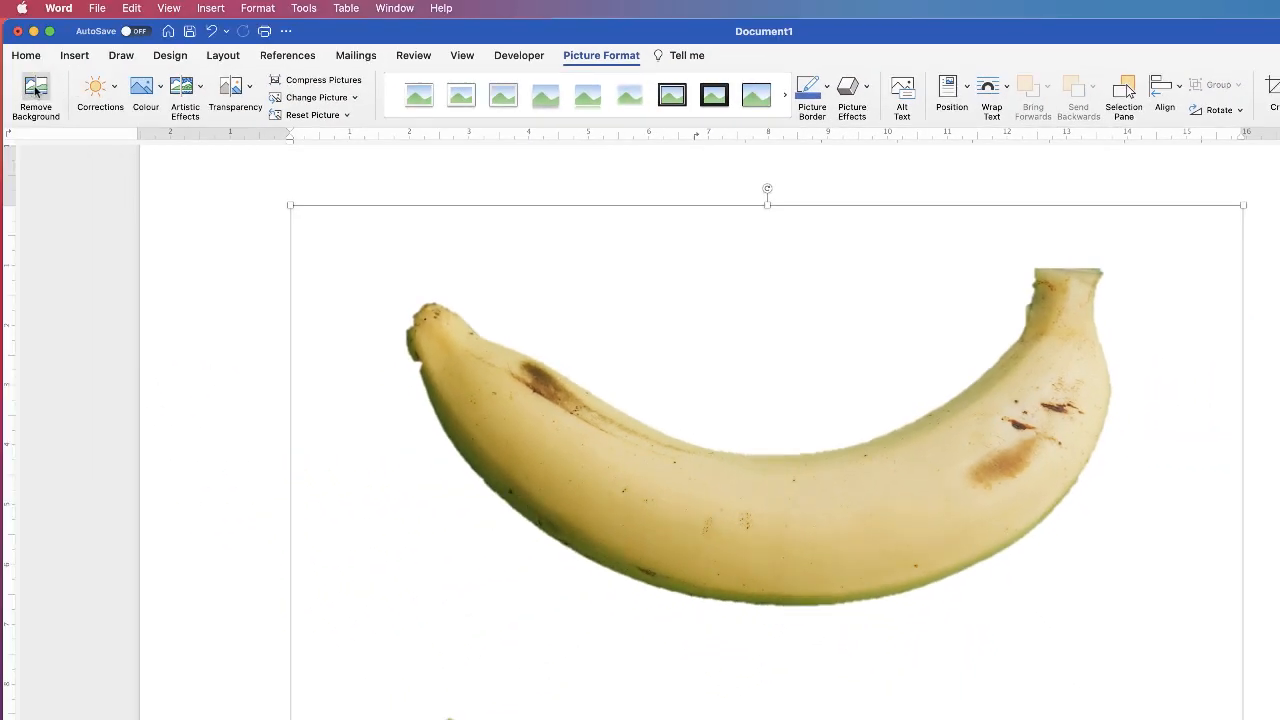
# Reopen the background removal, mark the missing tips and left edges of the three bananas as areas to keep, and apply the changes.
pyautogui.click(36, 90)
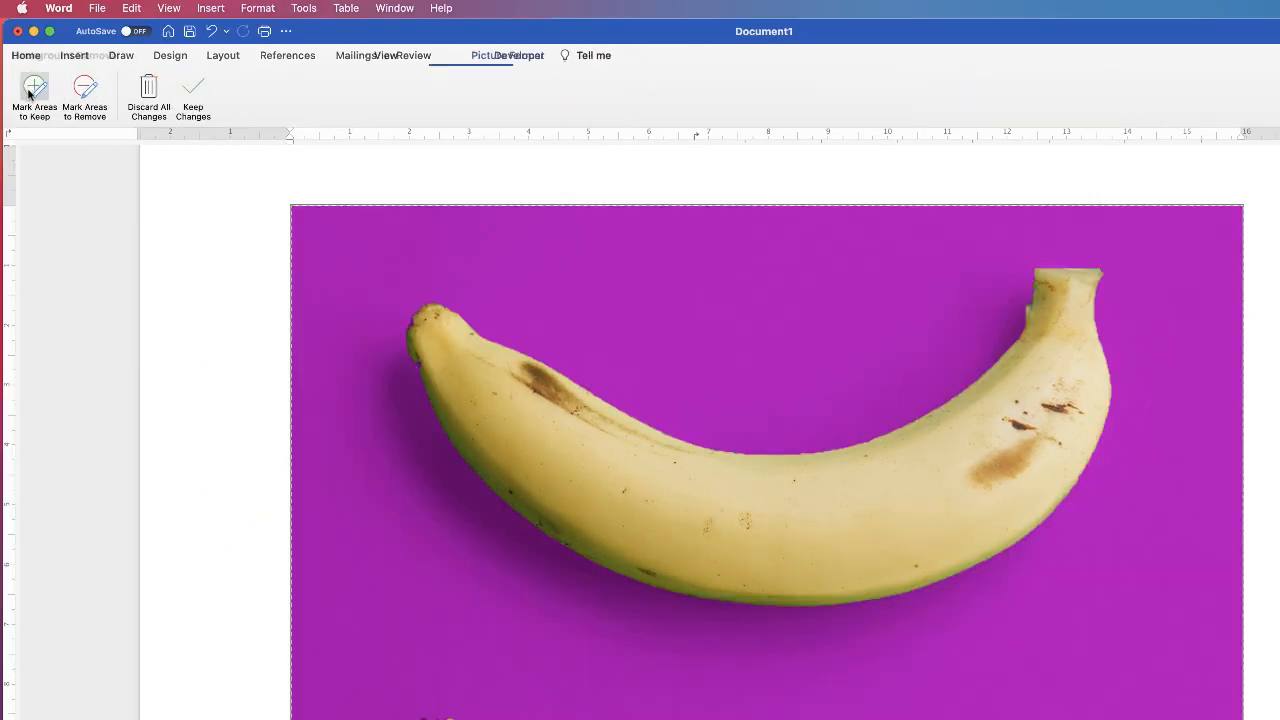
pyautogui.click(36, 92)
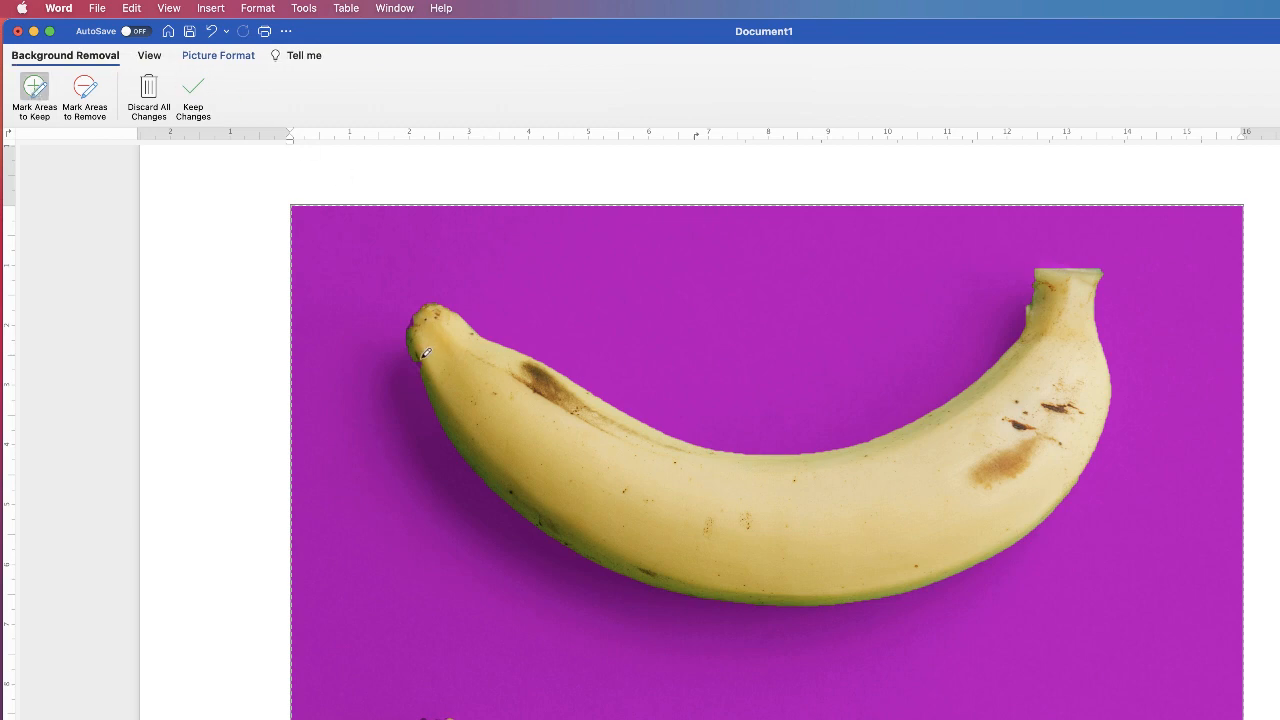
pyautogui.moveTo(425, 355)
pyautogui.mouseDown()
pyautogui.moveTo(438, 364)
pyautogui.moveTo(442, 340)
pyautogui.mouseUp()
pyautogui.scroll(-10, 766, 430)
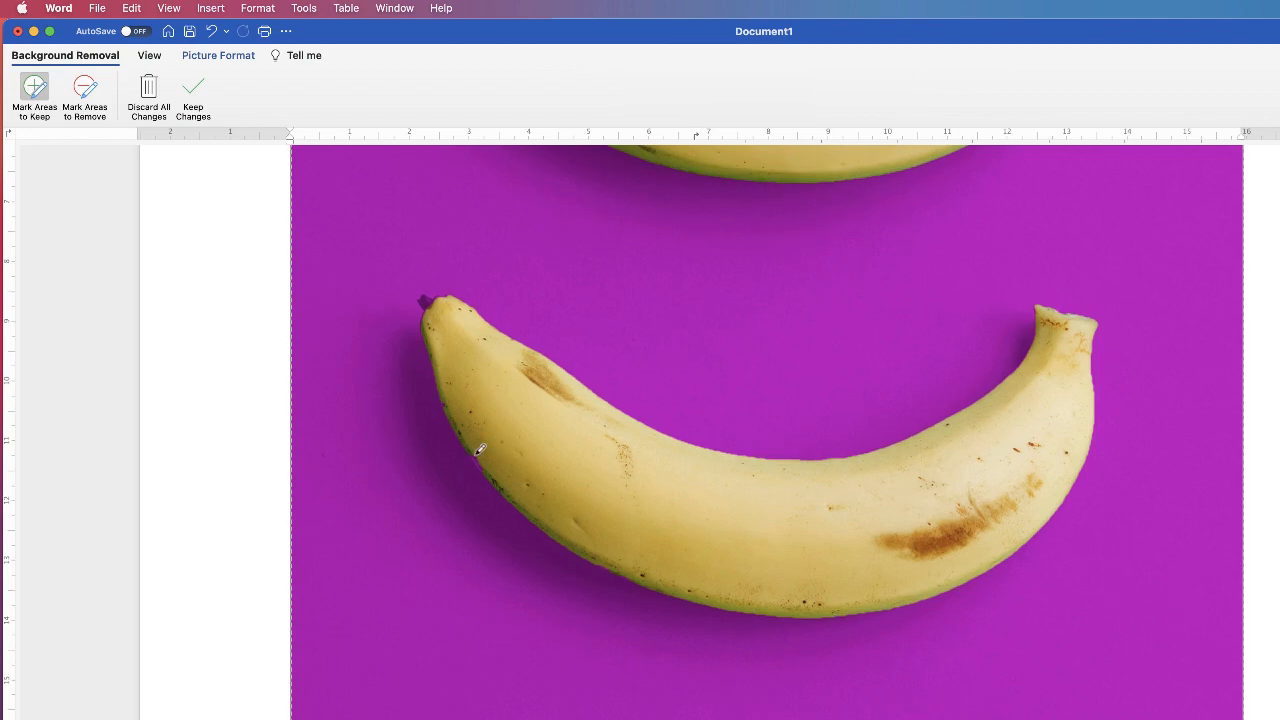
pyautogui.moveTo(480, 456); pyautogui.dragTo(497, 457)
pyautogui.moveTo(438, 302); pyautogui.dragTo(445, 340)
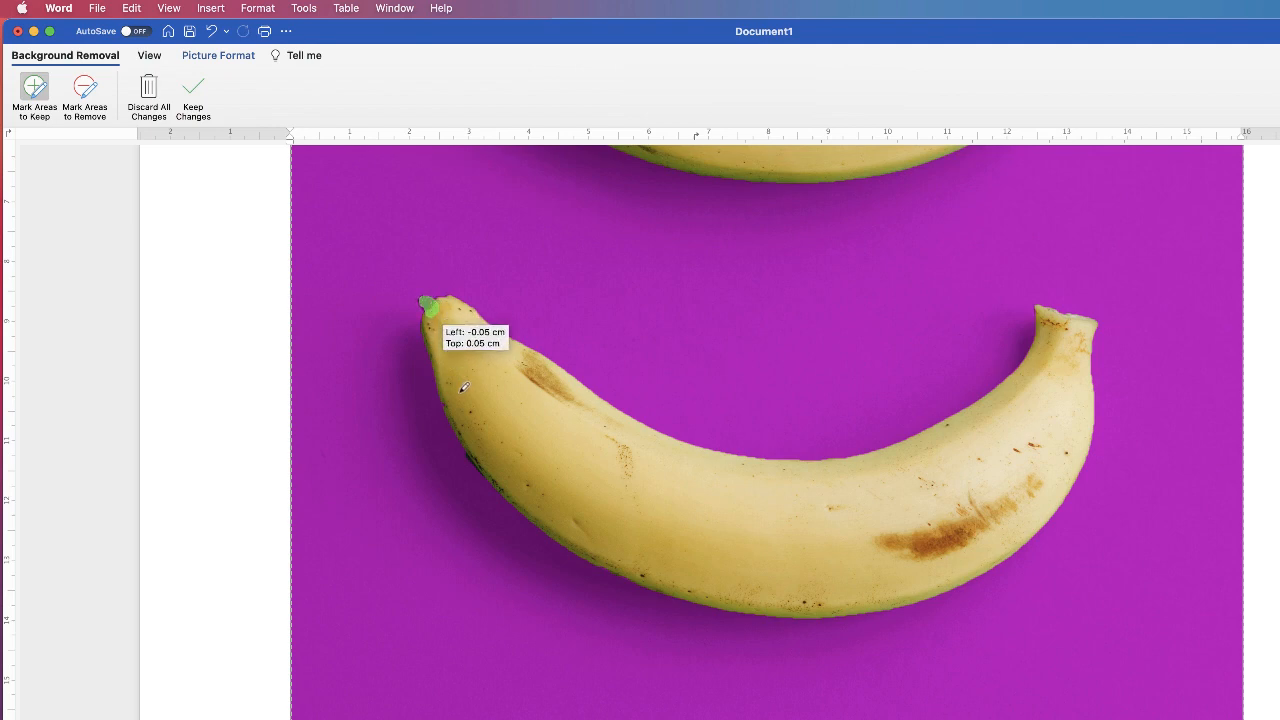
pyautogui.moveTo(463, 387); pyautogui.dragTo(463, 387)
pyautogui.scroll(-10, 735, 483)
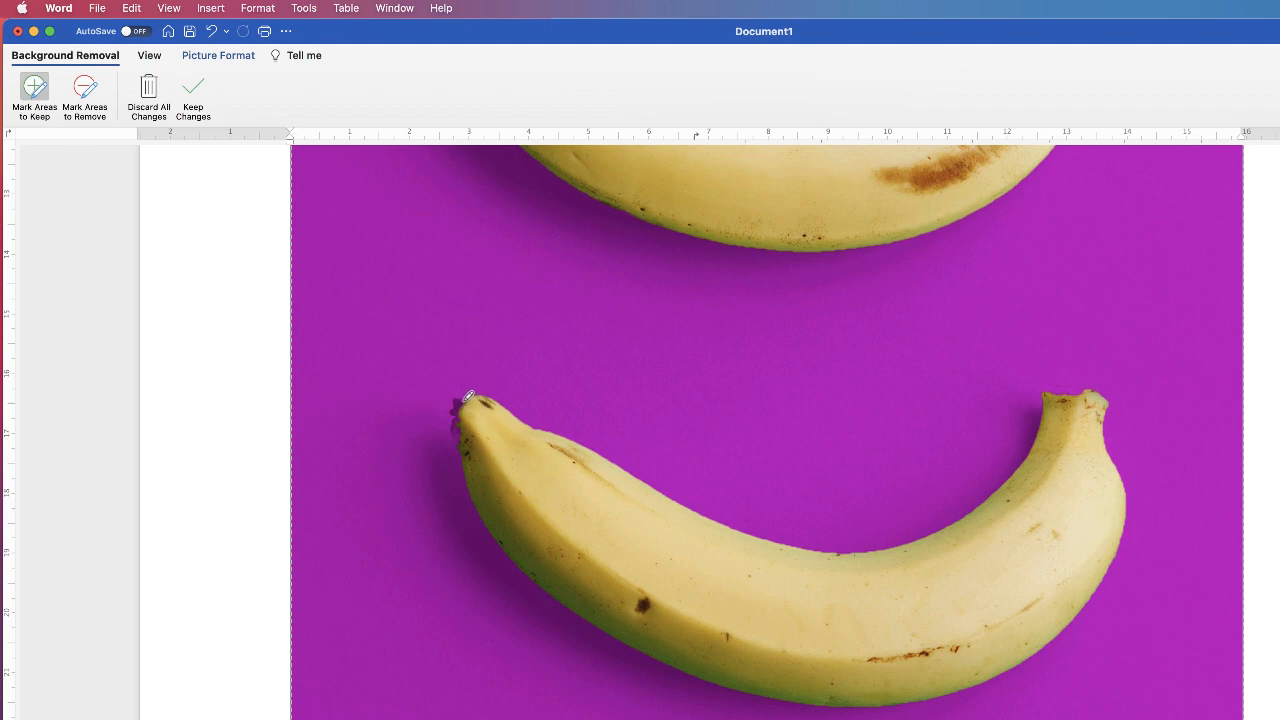
pyautogui.moveTo(468, 398)
pyautogui.mouseDown()
pyautogui.moveTo(459, 431)
pyautogui.moveTo(463, 395)
pyautogui.mouseUp()
pyautogui.click(194, 90)
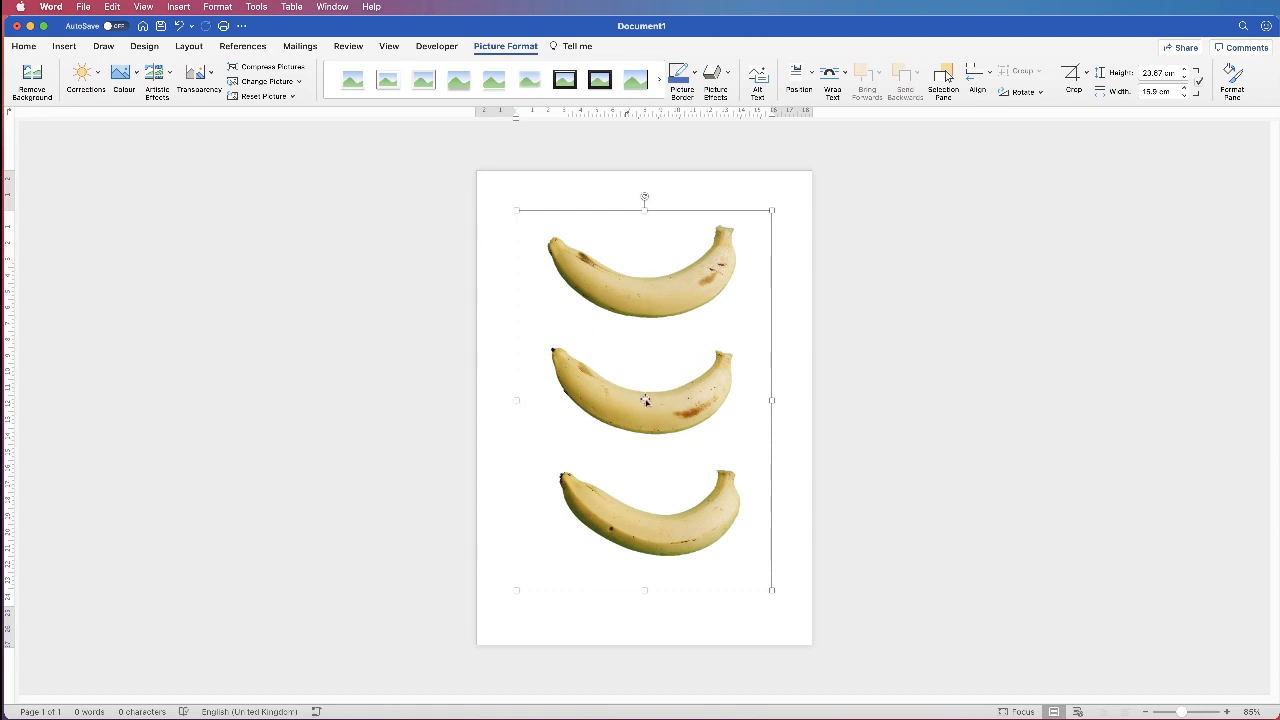
# Save the cut-out banana image as a PNG picture named Picture 1.png in the You Tube Demo folder.
pyautogui.rightClick(649, 311)
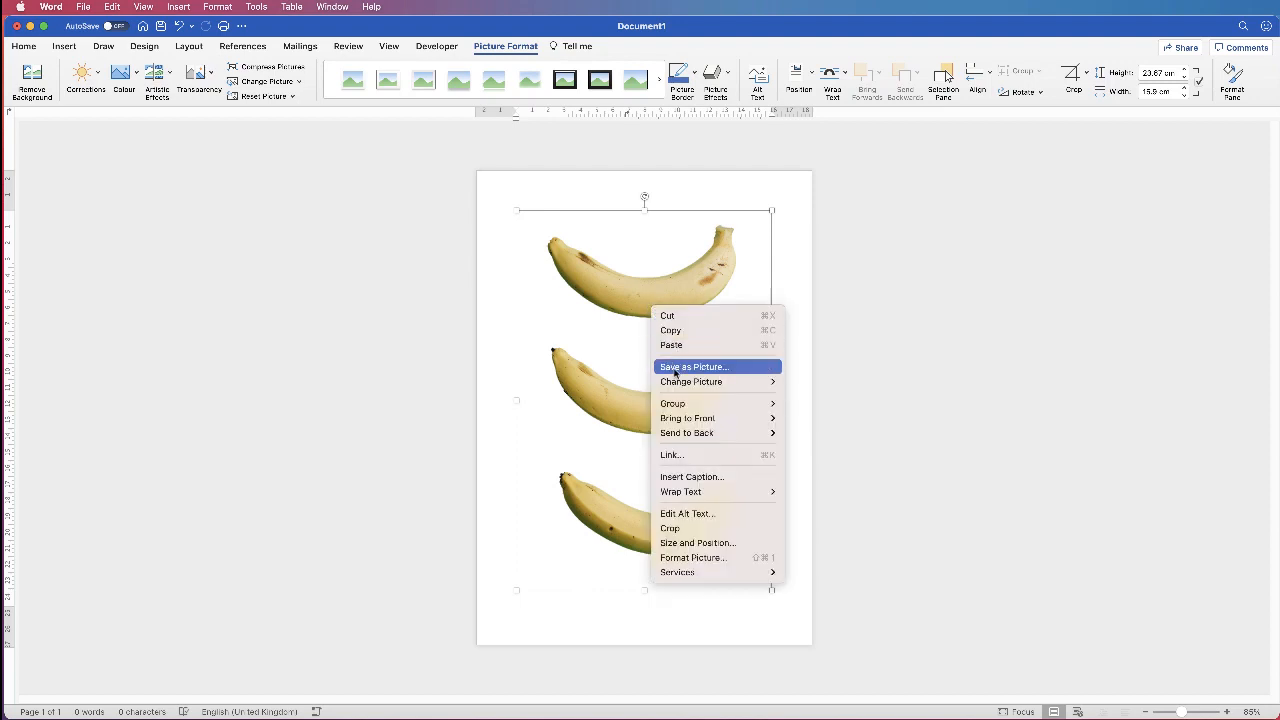
pyautogui.click(676, 371)
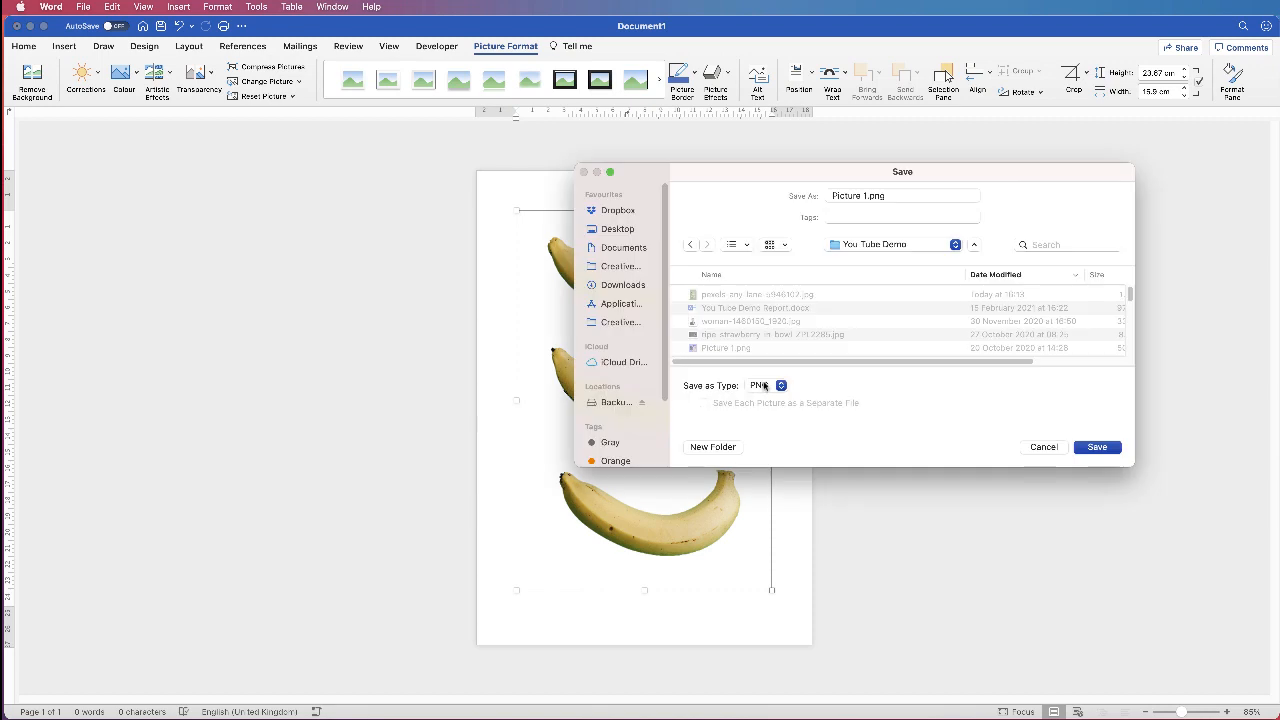
pyautogui.click(781, 386)
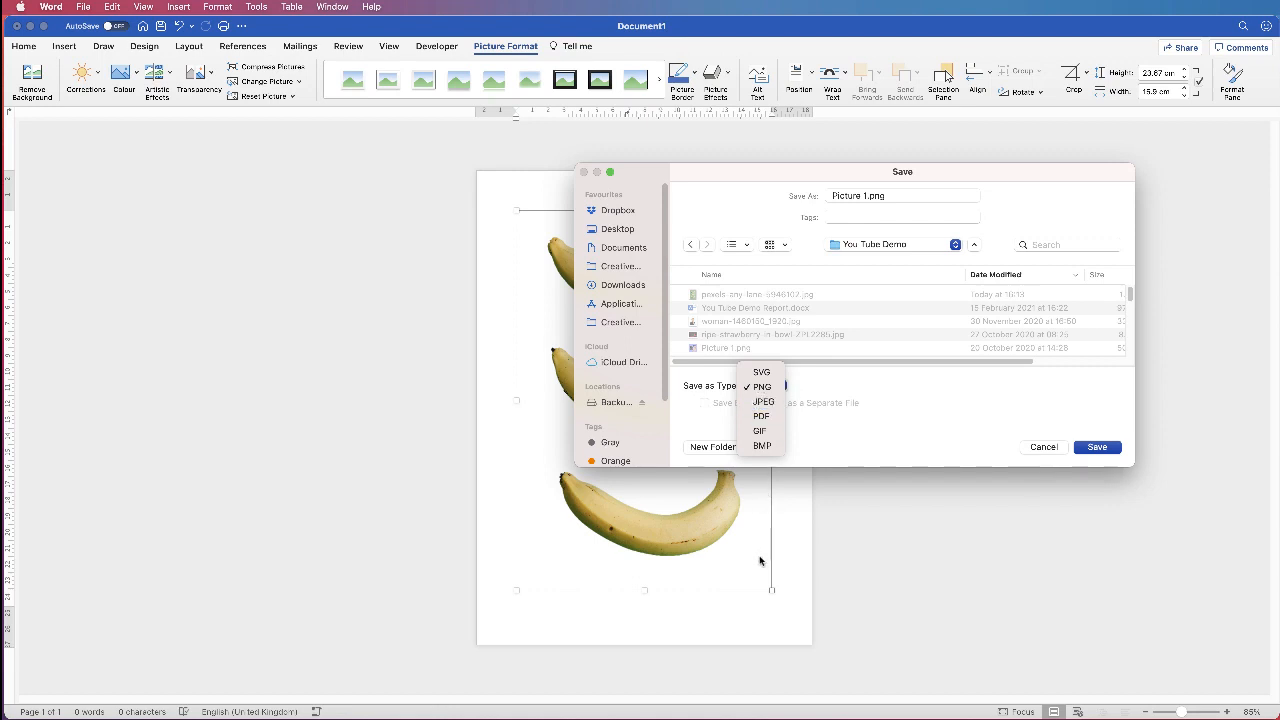
pyautogui.click(887, 400)
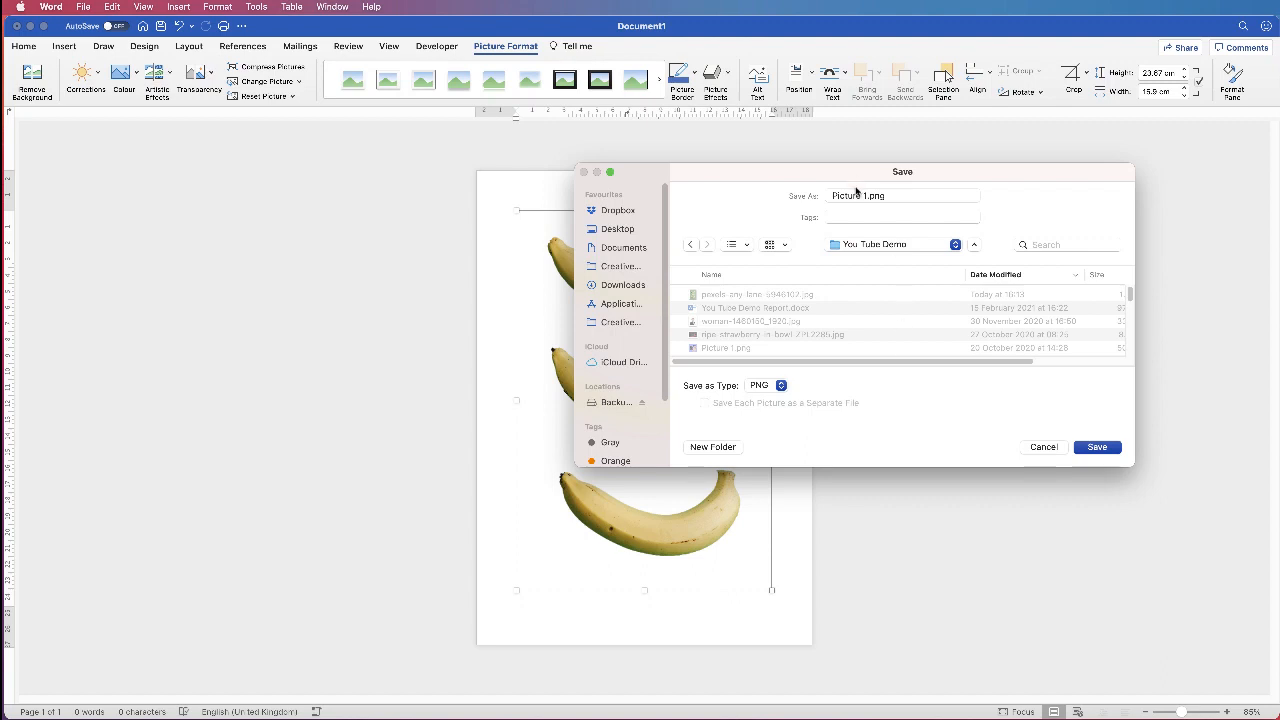
pyautogui.click(1100, 448)
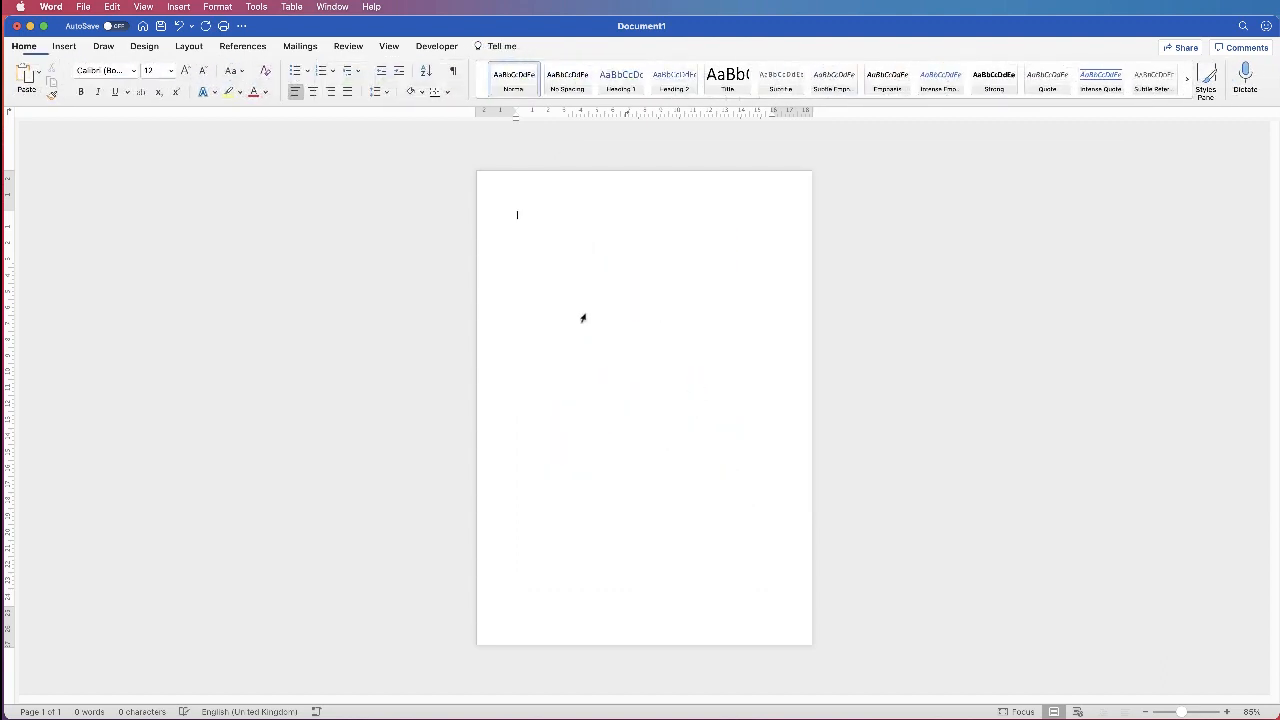
# Insert the saved Picture 1.png from the You Tube Demo folder into the empty page.
pyautogui.click(64, 46)
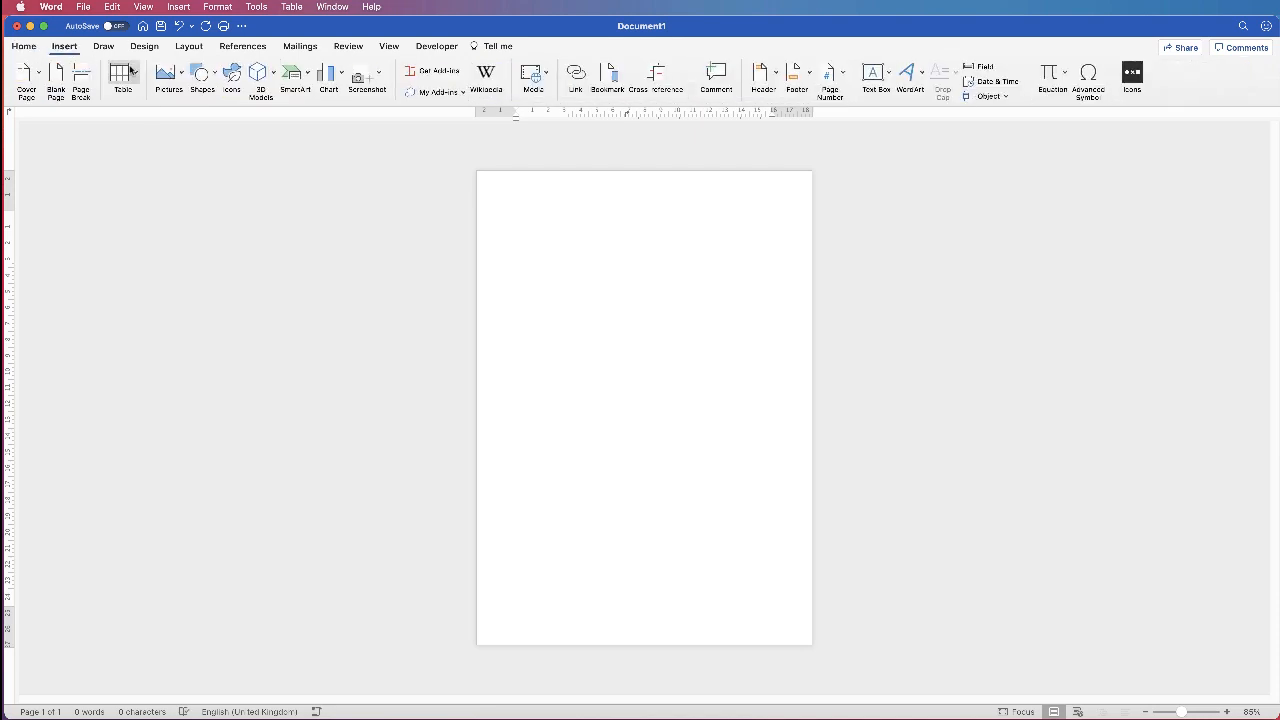
pyautogui.click(170, 74)
pyautogui.click(190, 111)
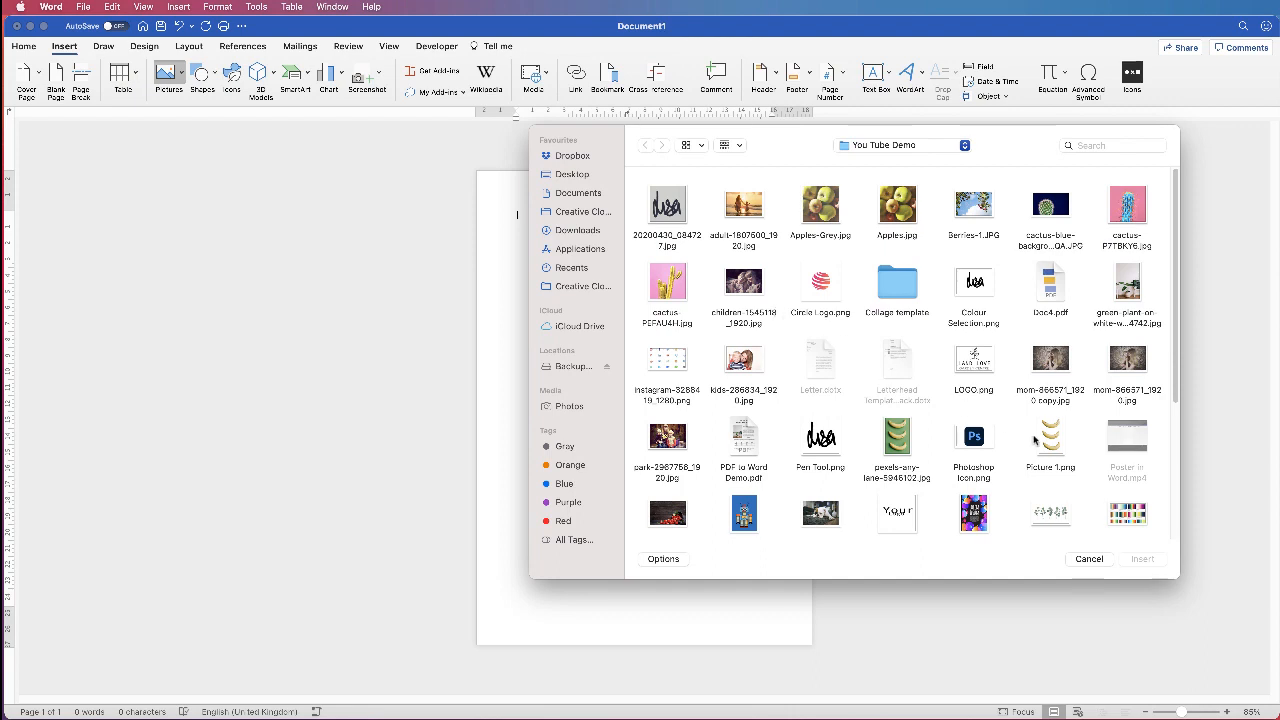
pyautogui.click(1055, 448)
pyautogui.click(1140, 560)
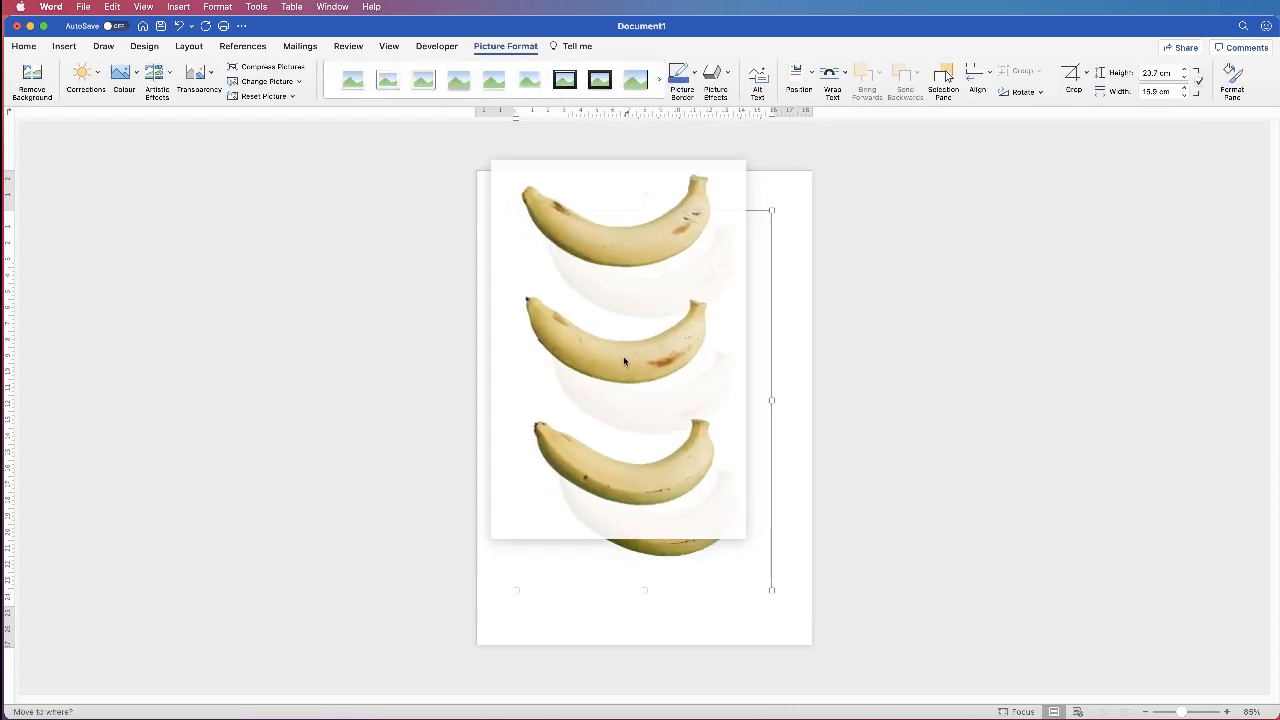
# Set the picture's text wrapping to In Front of Text and move it to about 2.47 cm left and 2.86 cm top.
pyautogui.click(846, 77)
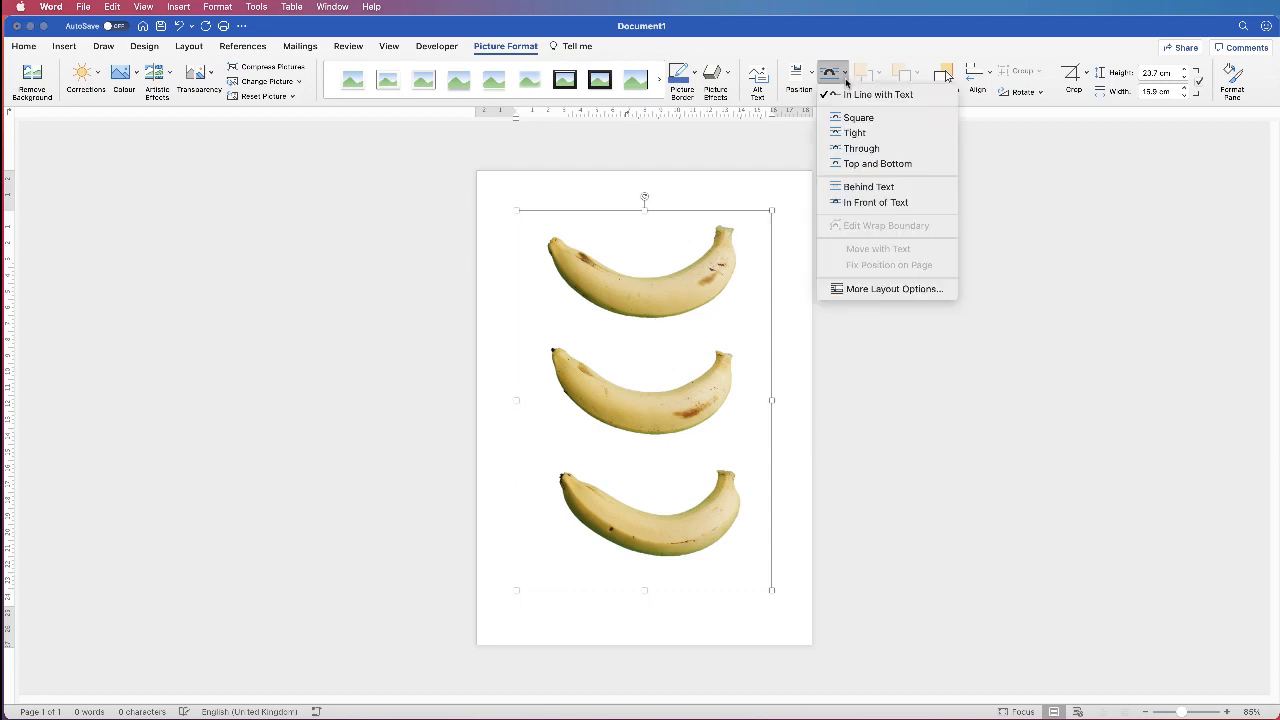
pyautogui.click(833, 204)
pyautogui.moveTo(658, 302)
pyautogui.mouseDown()
pyautogui.moveTo(586, 257)
pyautogui.moveTo(573, 211)
pyautogui.moveTo(570, 272)
pyautogui.moveTo(655, 304)
pyautogui.mouseUp()
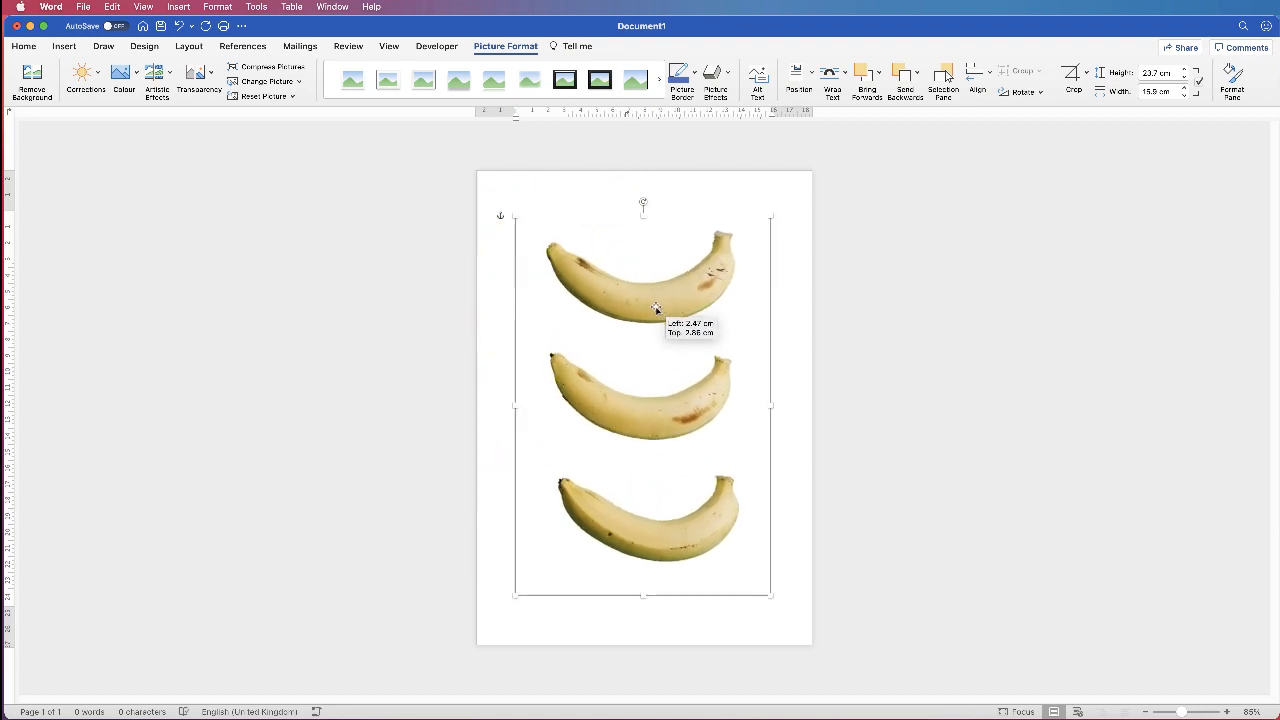
# Set the page colour to a light grey shade from the theme colours behind the banana picture.
pyautogui.click(145, 47)
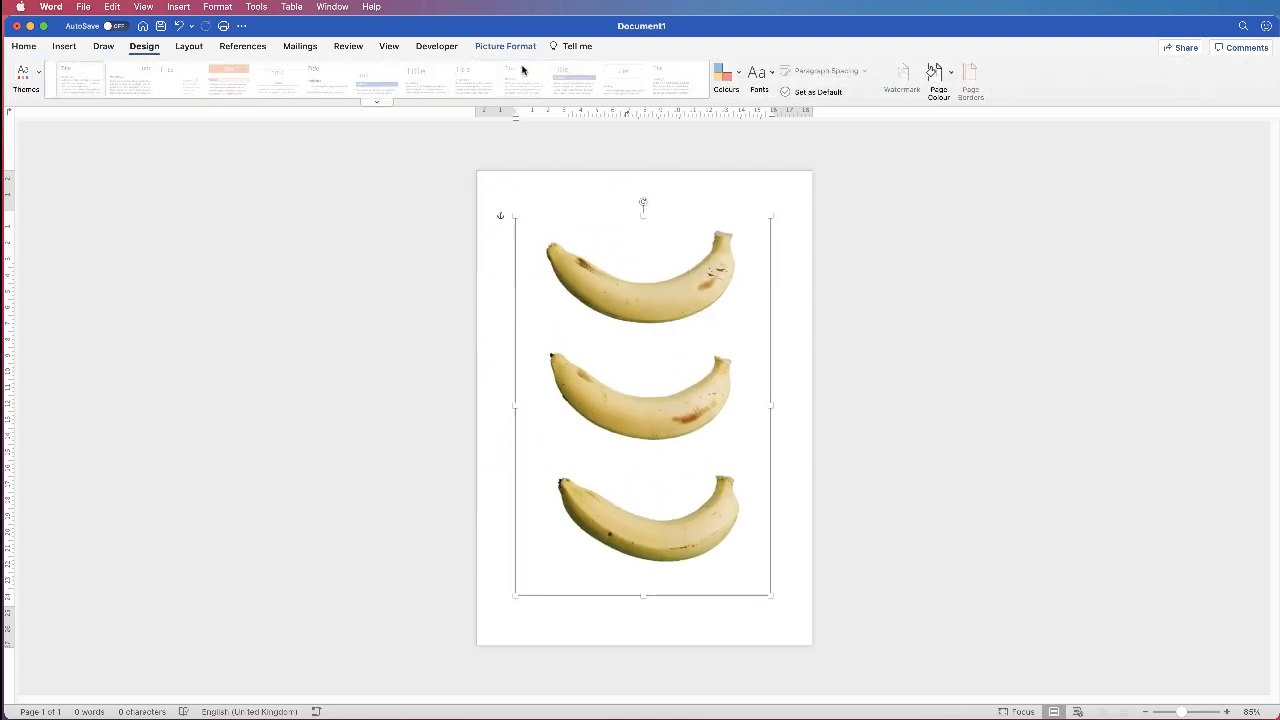
pyautogui.click(935, 73)
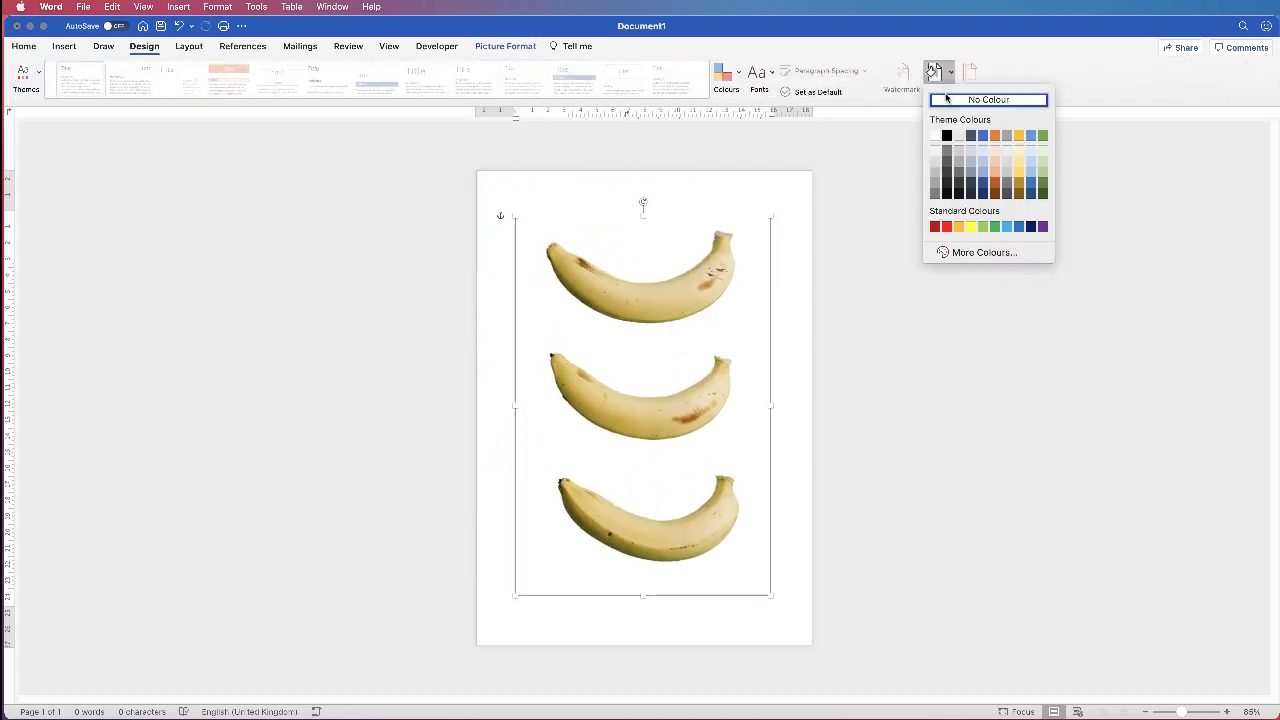
pyautogui.click(935, 171)
pyautogui.moveTo(646, 421)
pyautogui.mouseDown()
pyautogui.moveTo(731, 400)
pyautogui.moveTo(608, 416)
pyautogui.moveTo(679, 403)
pyautogui.moveTo(644, 404)
pyautogui.mouseUp()
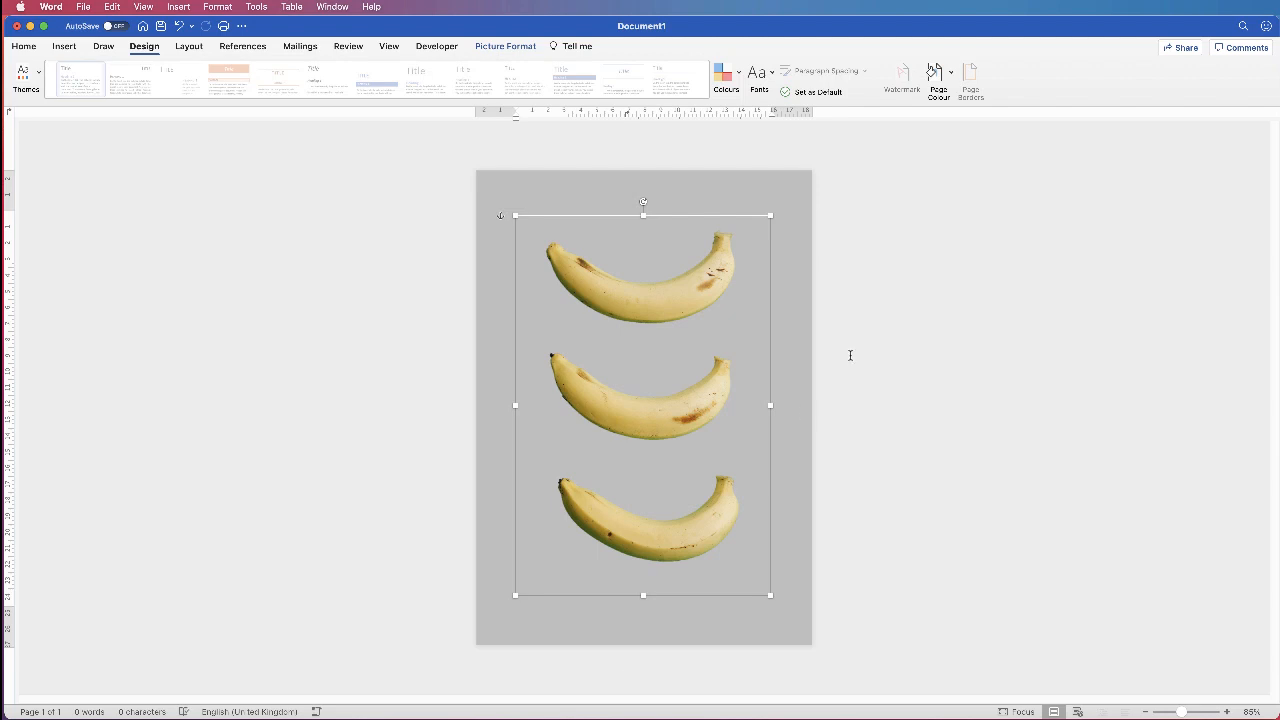